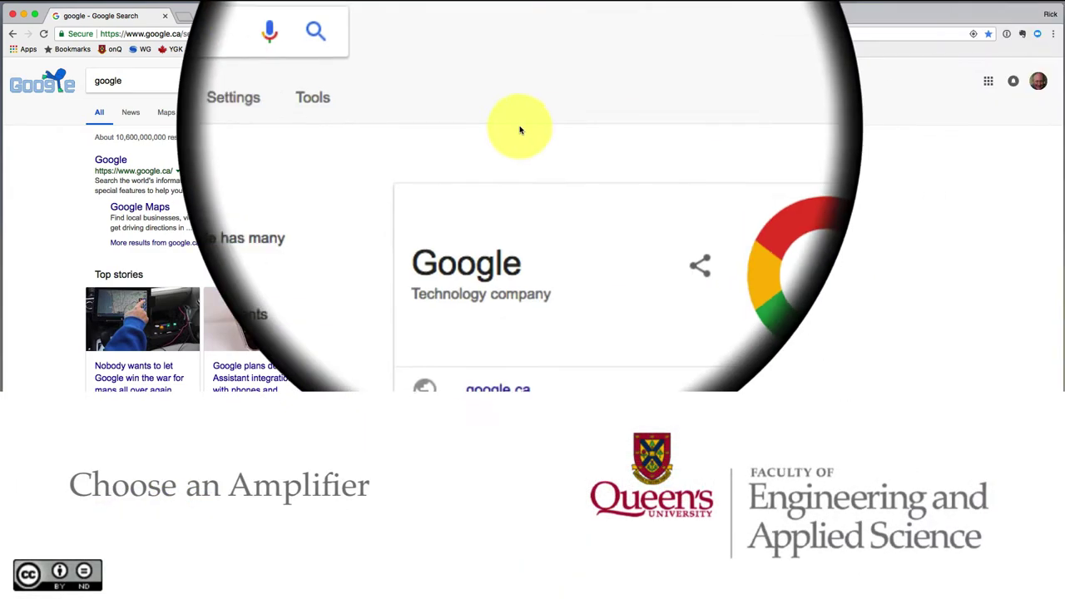
- Replace the Google query 'google' with 'Wheat' in the search box
{"action": "left_click", "coordinate": [138, 81]}
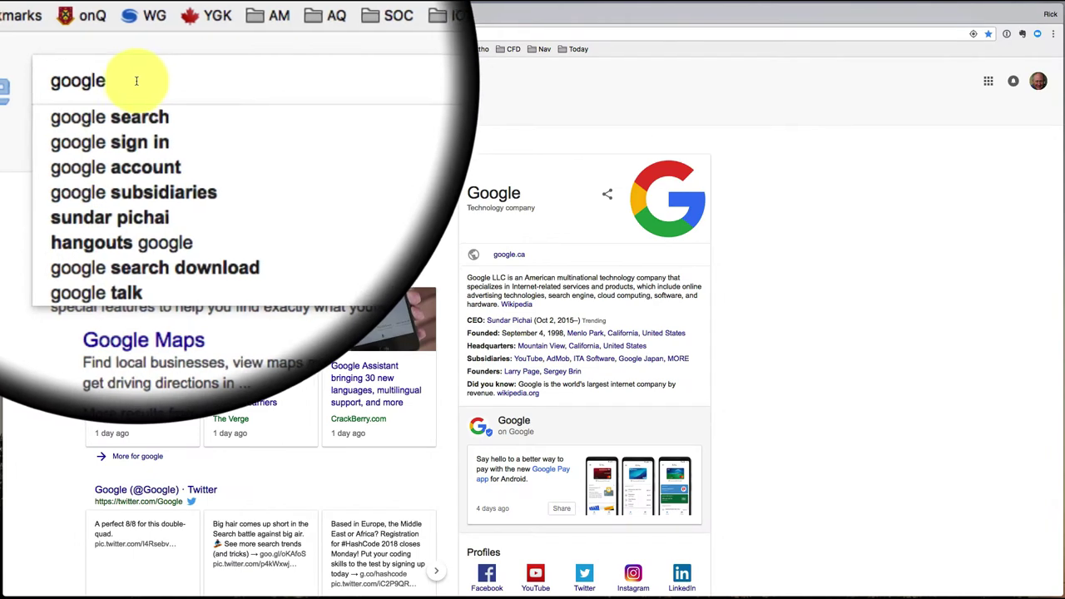
{"action": "left_click_drag", "start_coordinate": [138, 81], "coordinate": [81, 84]}
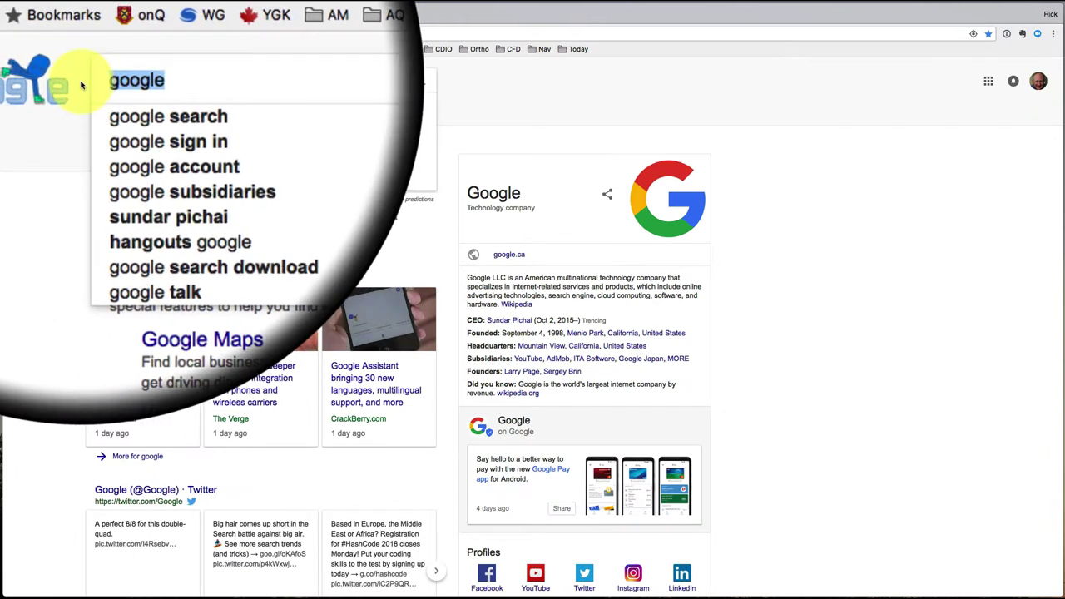
{"action": "type", "text": "Wheatstone bridge amplifier"}
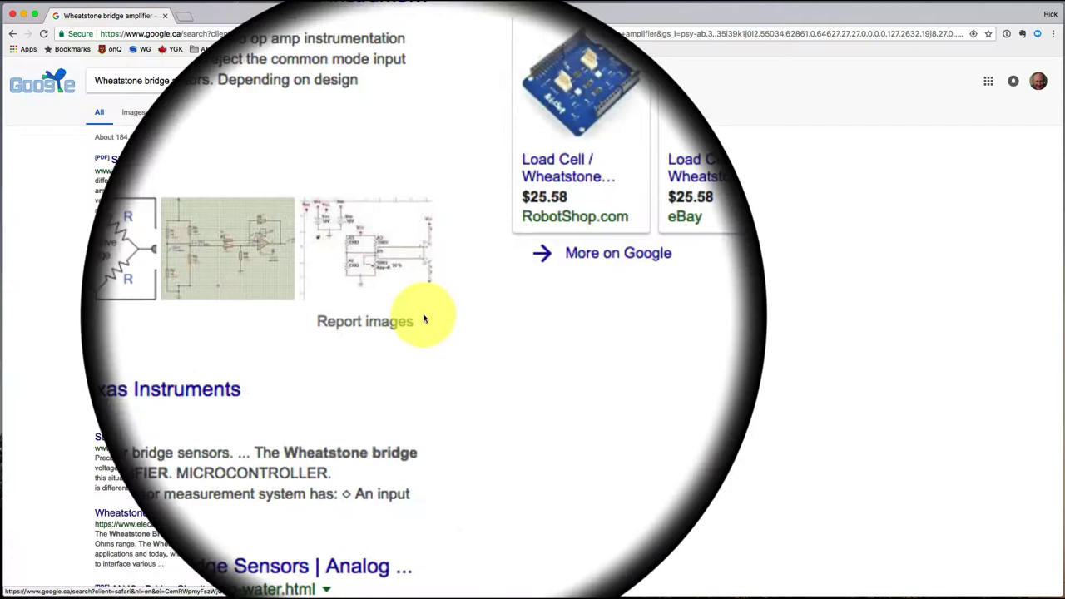
- Read through the Wheatstone bridge amplifier results down to the related searches
{"action": "scroll", "coordinate": [225, 337], "scroll_direction": "down", "scroll_amount": 5}
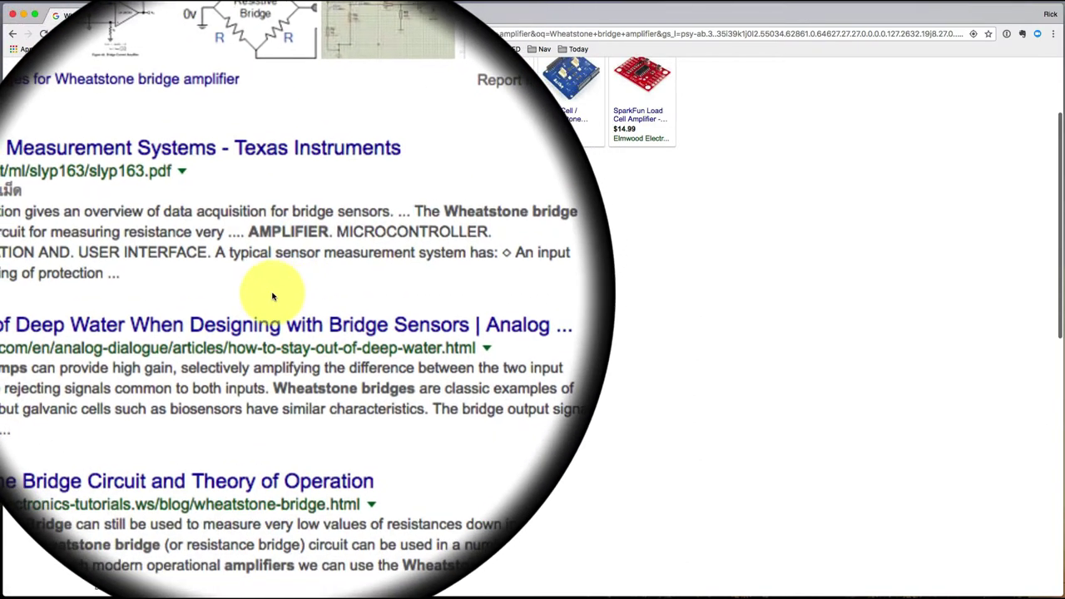
{"action": "scroll", "coordinate": [275, 295], "scroll_direction": "down", "scroll_amount": 2}
{"action": "scroll", "coordinate": [273, 296], "scroll_direction": "down", "scroll_amount": 4}
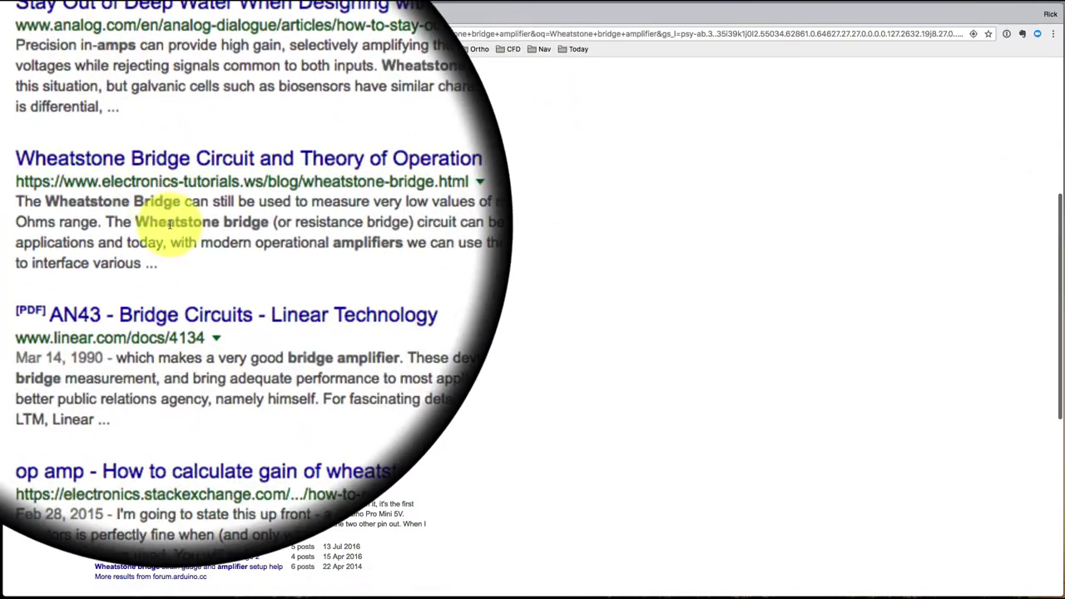
{"action": "scroll", "coordinate": [194, 248], "scroll_direction": "down", "scroll_amount": 3}
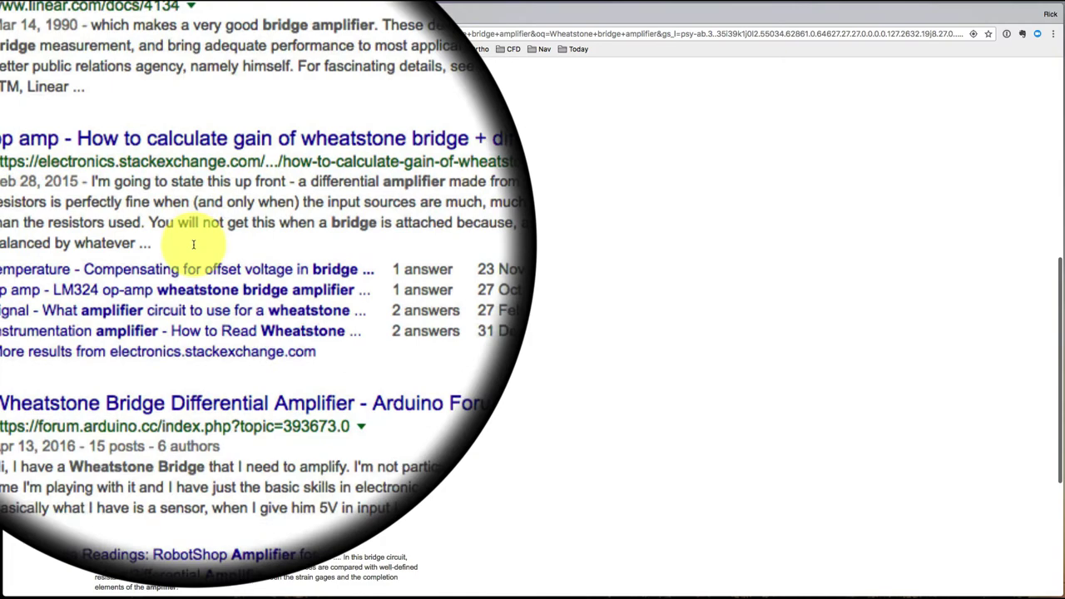
{"action": "scroll", "coordinate": [193, 248], "scroll_direction": "down", "scroll_amount": 1}
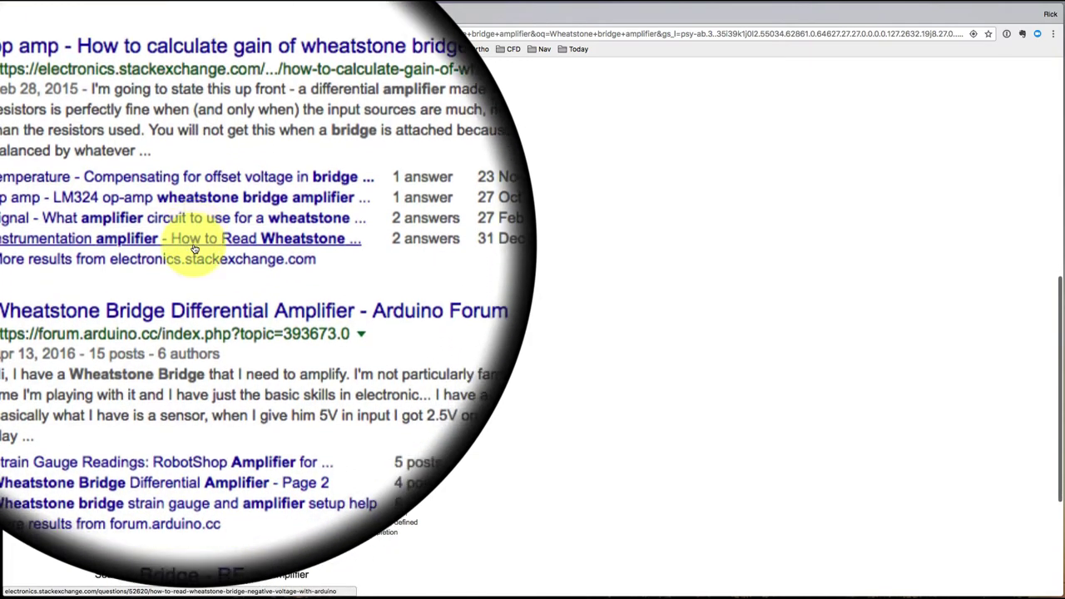
{"action": "scroll", "coordinate": [208, 332], "scroll_direction": "down", "scroll_amount": 4}
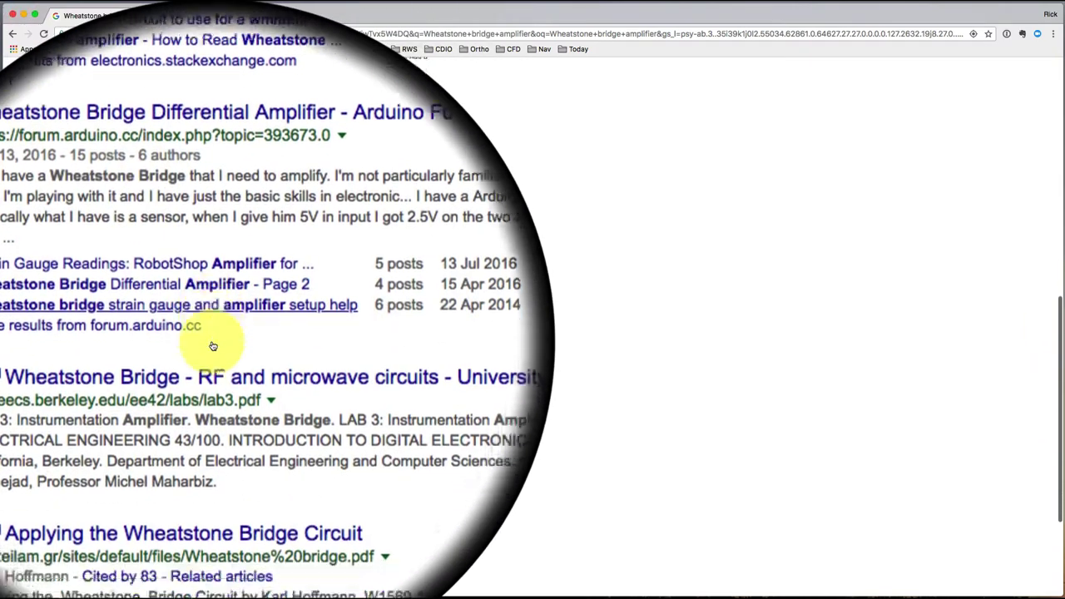
{"action": "scroll", "coordinate": [212, 346], "scroll_direction": "down", "scroll_amount": 3}
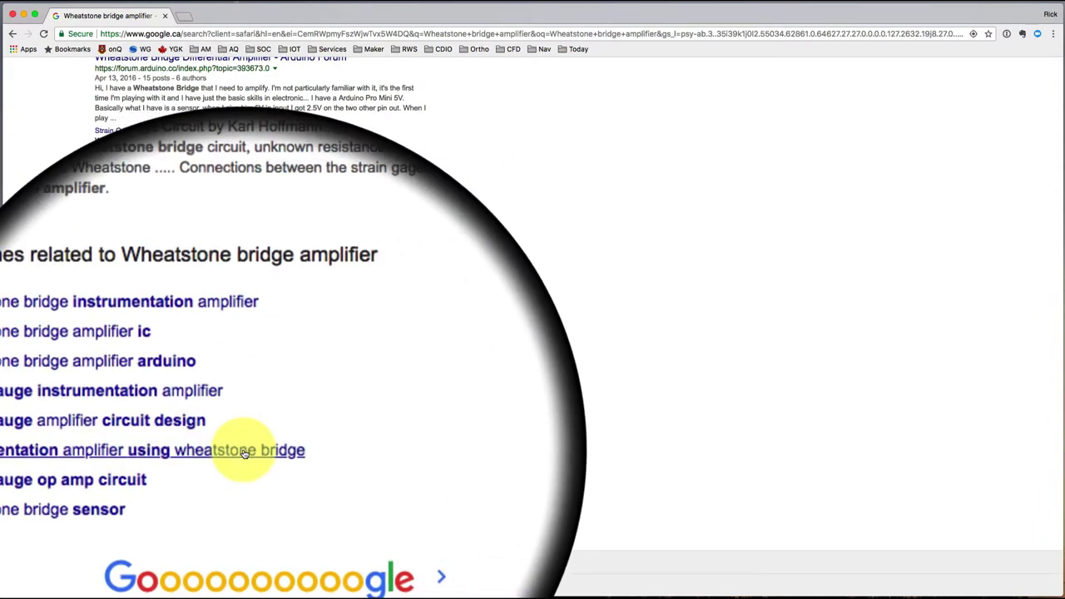
- Return to the top and select the 'Wheatstone bridge amplifier' query to replace it
{"action": "scroll", "coordinate": [291, 397], "scroll_direction": "up", "scroll_amount": 10}
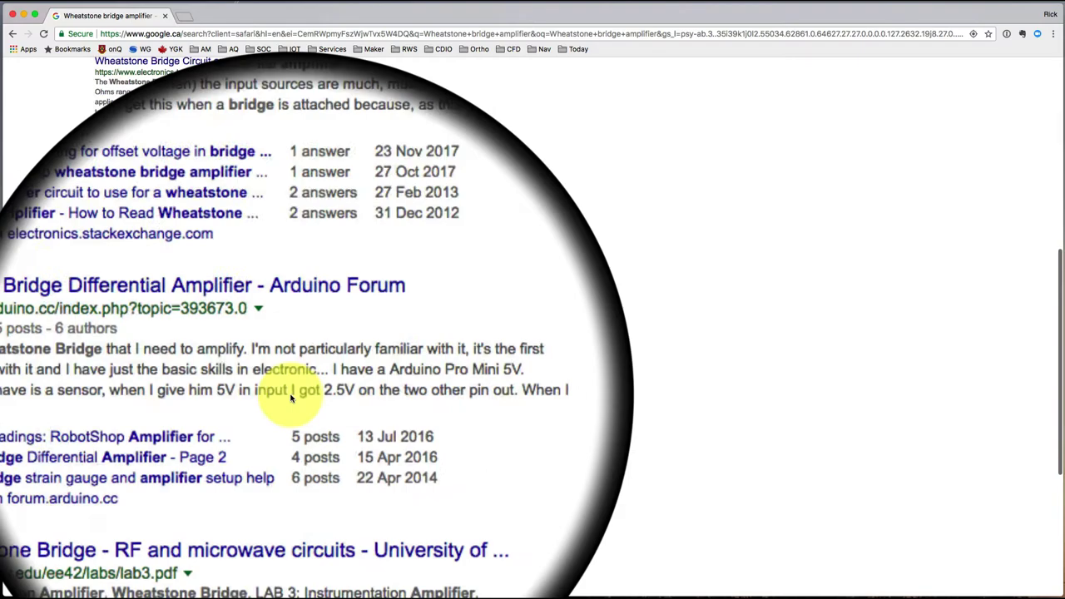
{"action": "scroll", "coordinate": [290, 396], "scroll_direction": "up", "scroll_amount": 8}
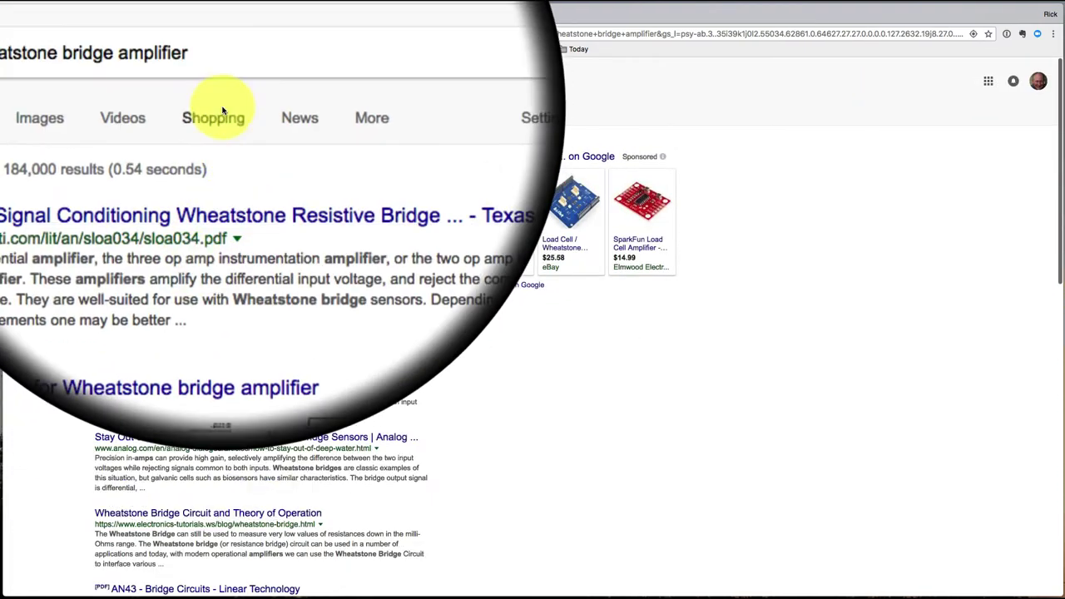
{"action": "left_click_drag", "start_coordinate": [220, 79], "coordinate": [71, 72]}
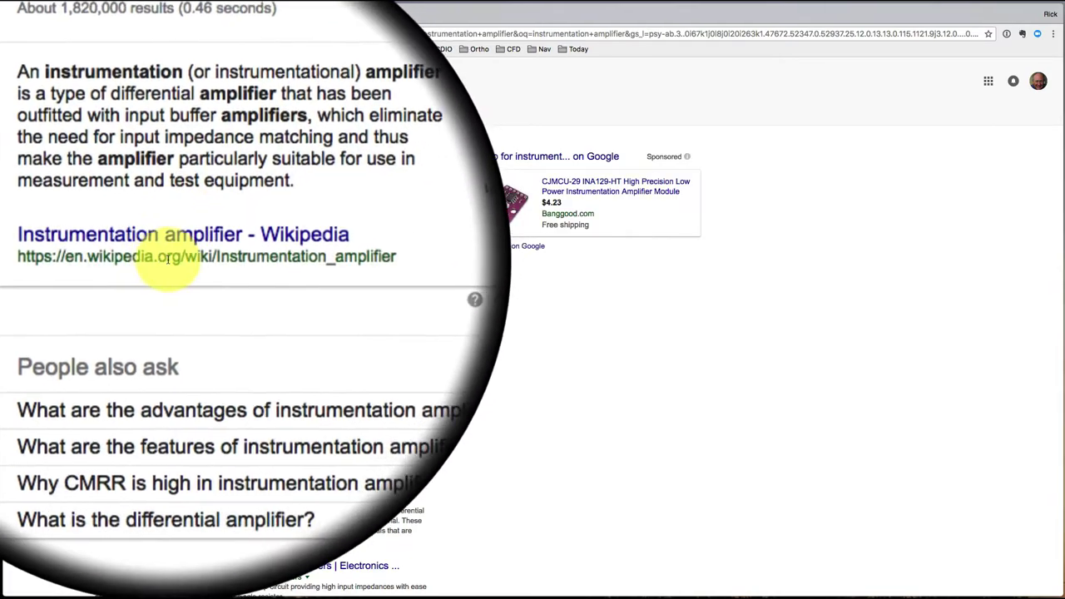
- Read down the Wikipedia Instrumentation amplifier article and back up to its gain formula
{"action": "scroll", "coordinate": [170, 375], "scroll_direction": "up", "scroll_amount": 1}
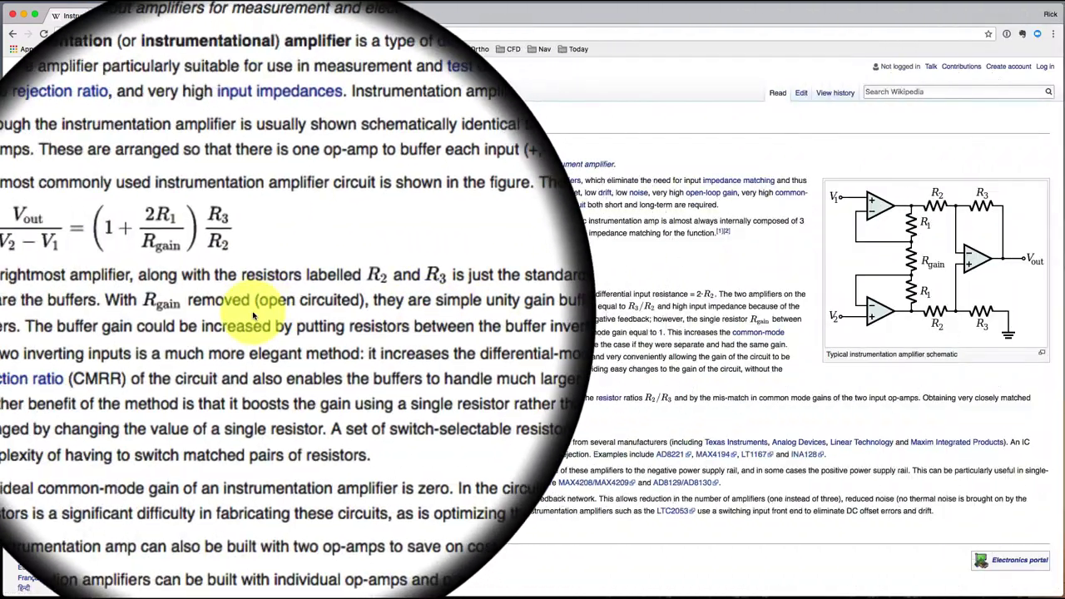
{"action": "scroll", "coordinate": [254, 315], "scroll_direction": "down", "scroll_amount": 3}
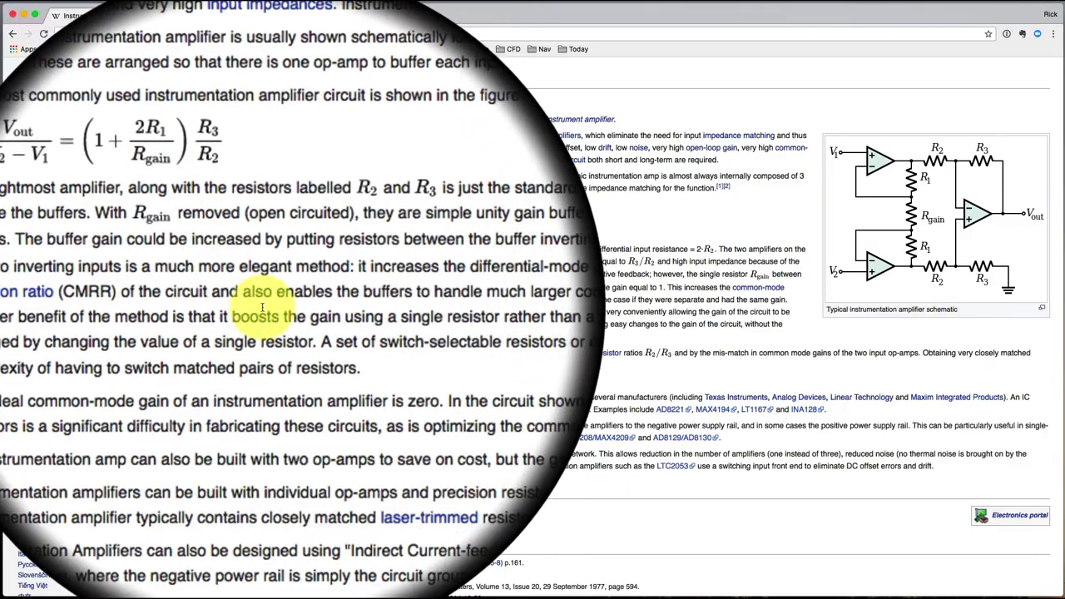
{"action": "scroll", "coordinate": [215, 237], "scroll_direction": "down", "scroll_amount": 3}
{"action": "scroll", "coordinate": [262, 307], "scroll_direction": "down", "scroll_amount": 5}
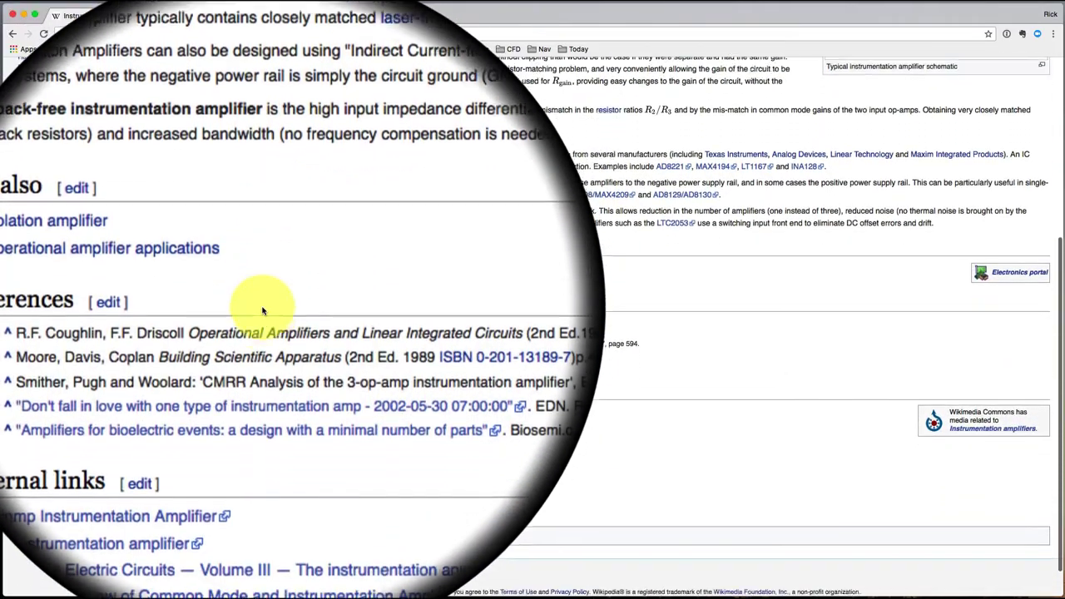
{"action": "scroll", "coordinate": [262, 307], "scroll_direction": "up", "scroll_amount": 8}
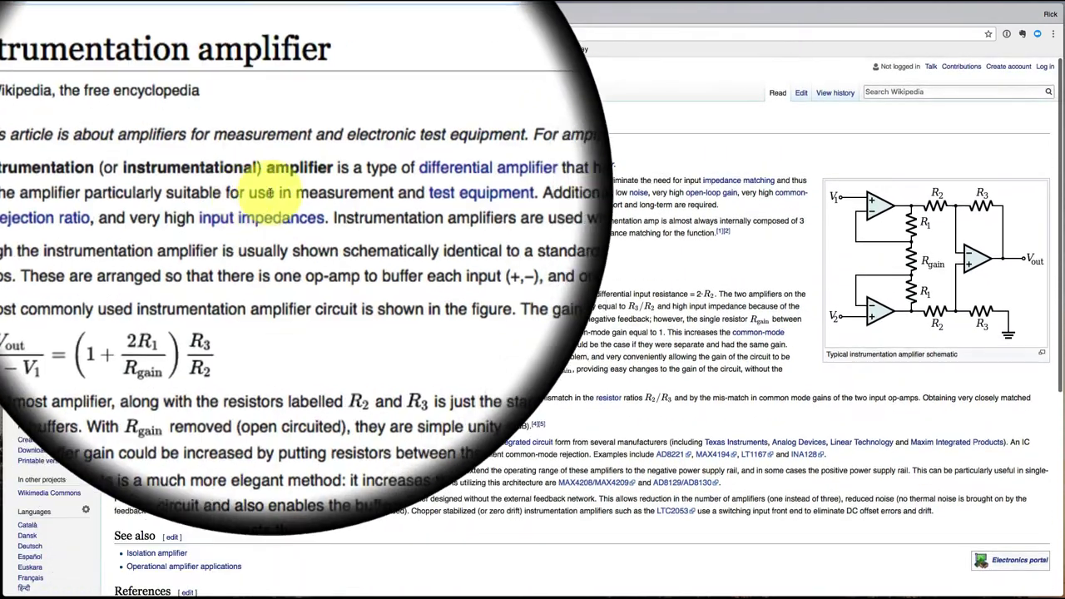
- Search 'buy instrumentation amplifier' from the address bar
{"action": "left_click", "coordinate": [307, 35]}
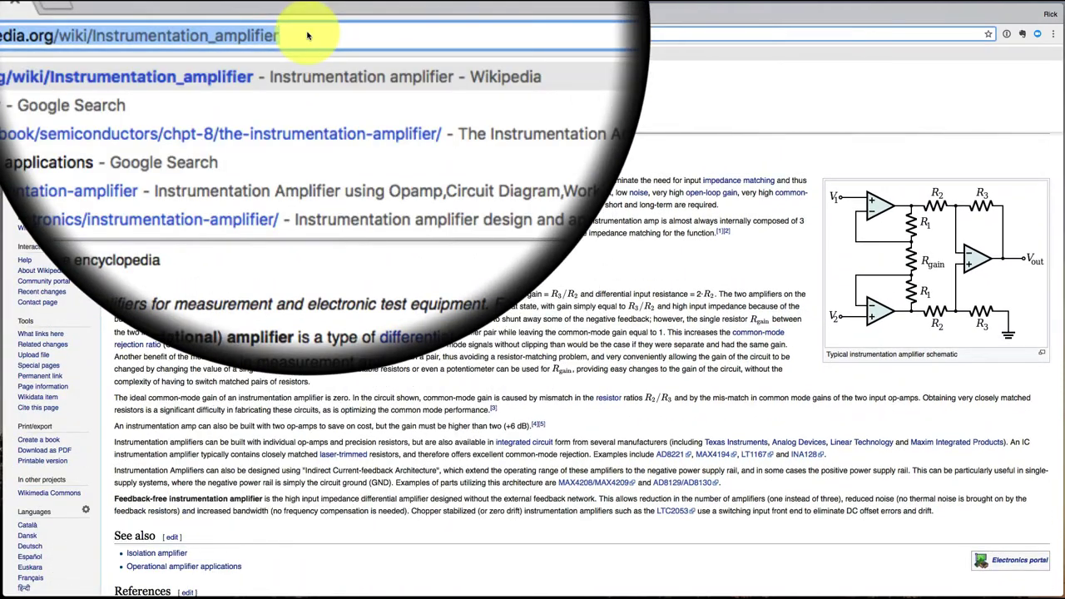
{"action": "type", "text": "b uy"}
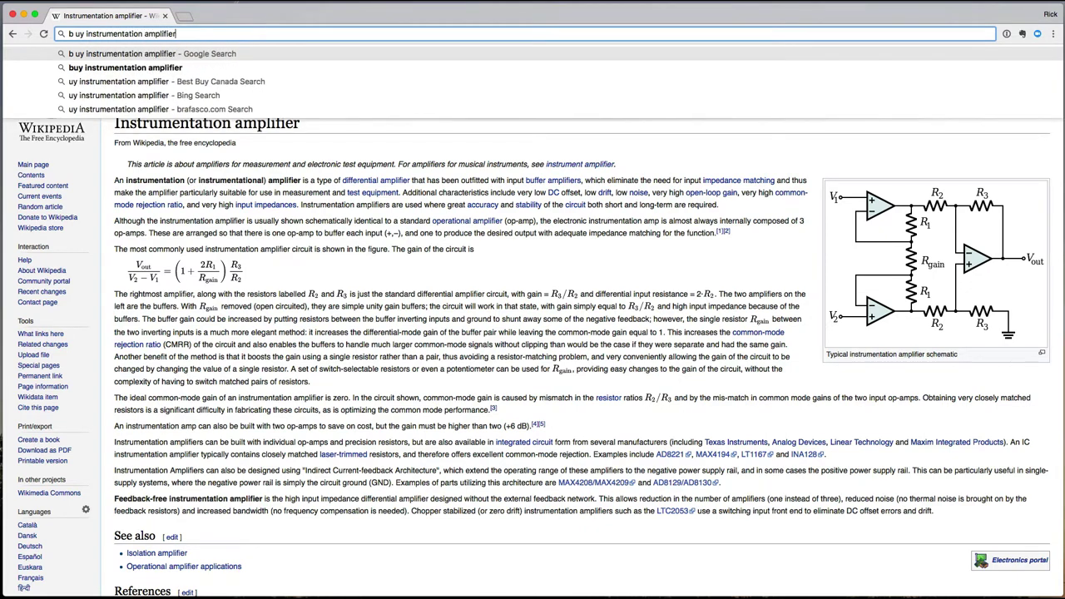
{"action": "key", "text": "Return"}
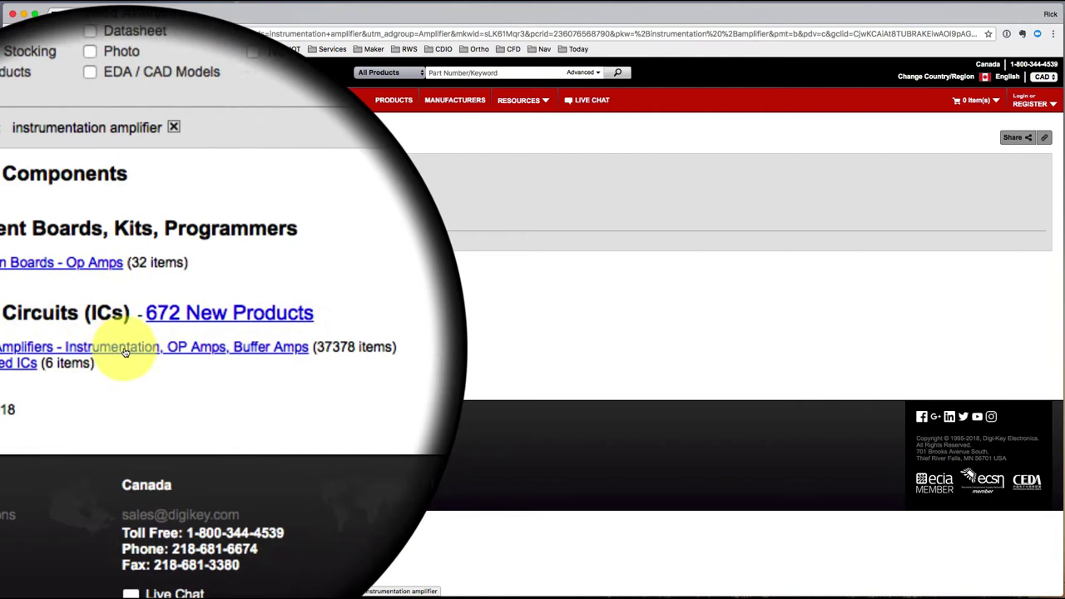
- Filter the Instrumentation, OP Amps, Buffer Amps category to Instrumentation type with 1 circuit
{"action": "left_click", "coordinate": [126, 350]}
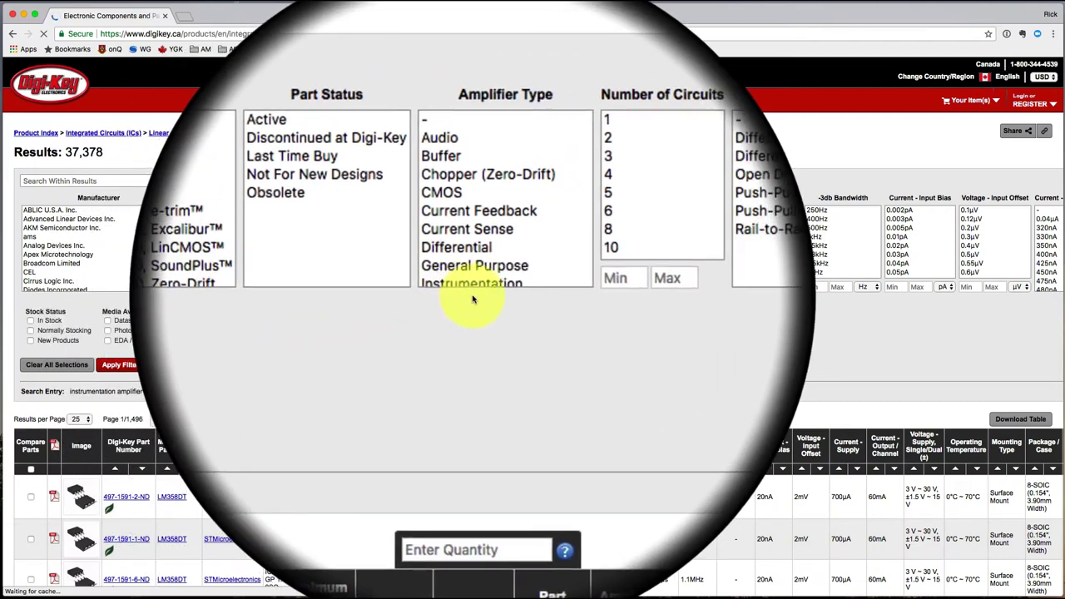
{"action": "scroll", "coordinate": [491, 275], "scroll_direction": "down", "scroll_amount": 1}
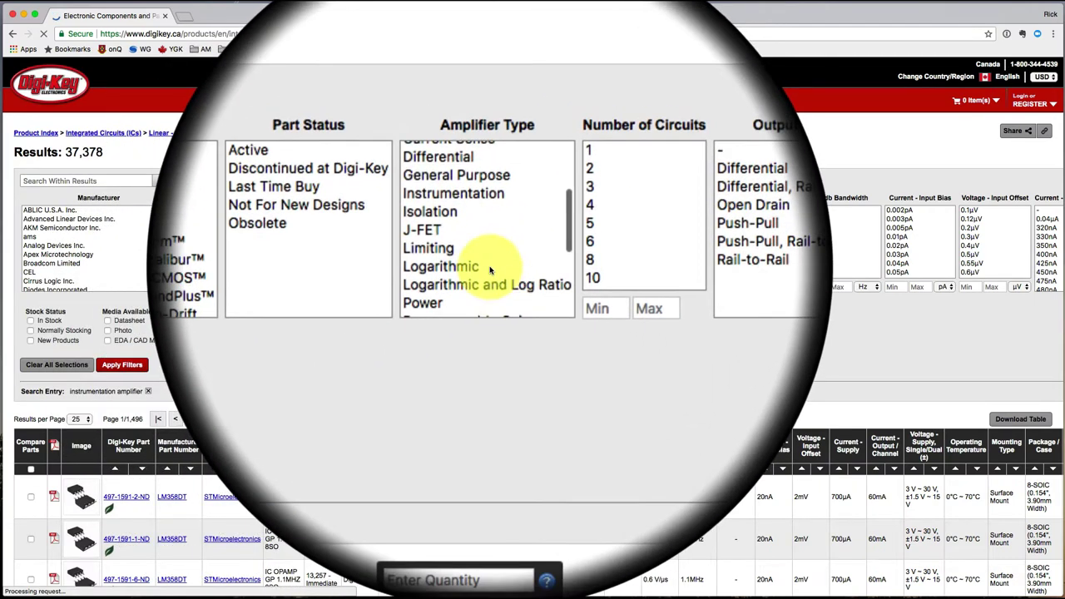
{"action": "left_click", "coordinate": [478, 233]}
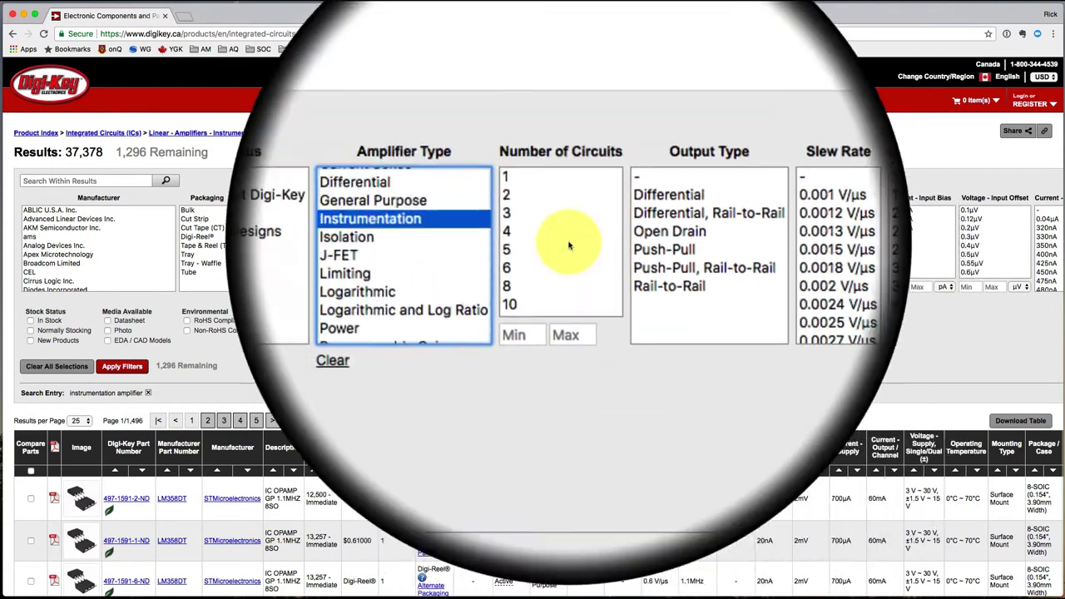
{"action": "left_click", "coordinate": [538, 213]}
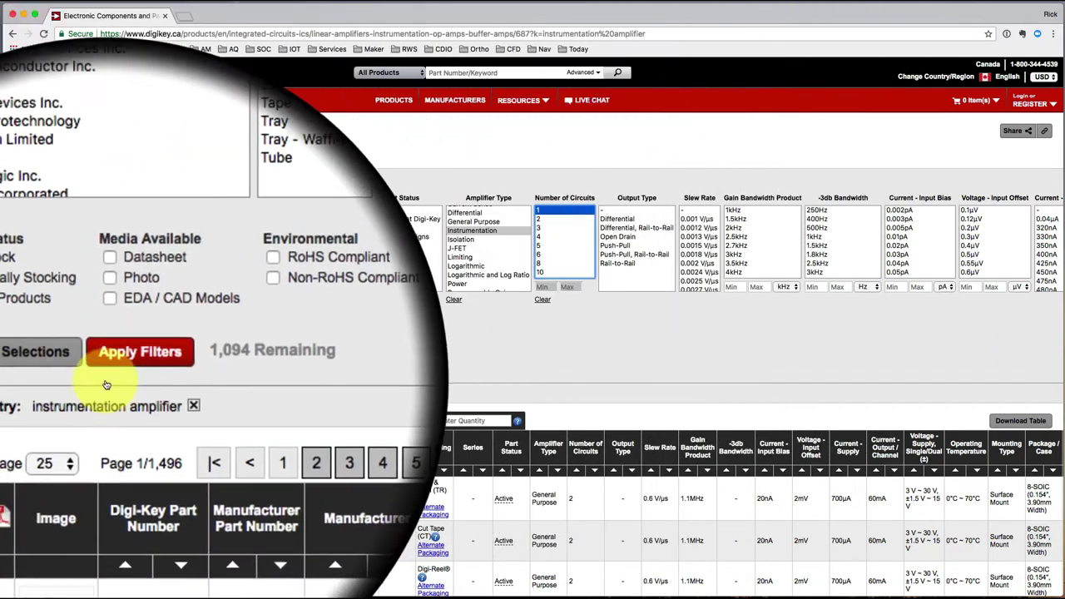
{"action": "left_click", "coordinate": [127, 371]}
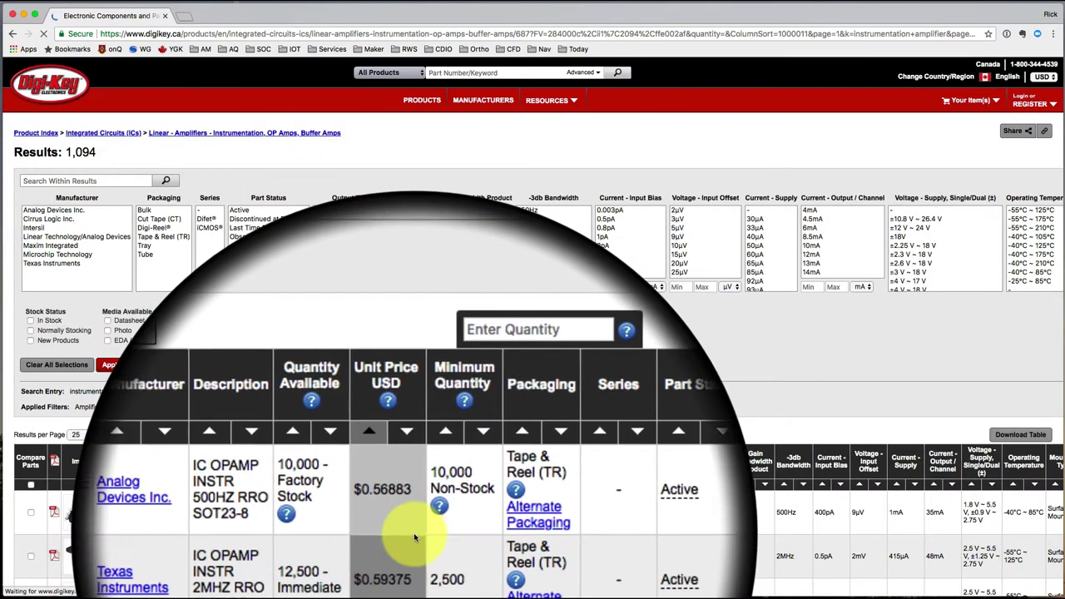
- Sort by Unit Price ascending, putting AD8293G160ARJZ-RL at $0.56883 first
{"action": "scroll", "coordinate": [400, 524], "scroll_direction": "down", "scroll_amount": 1}
{"action": "scroll", "coordinate": [409, 537], "scroll_direction": "down", "scroll_amount": 1}
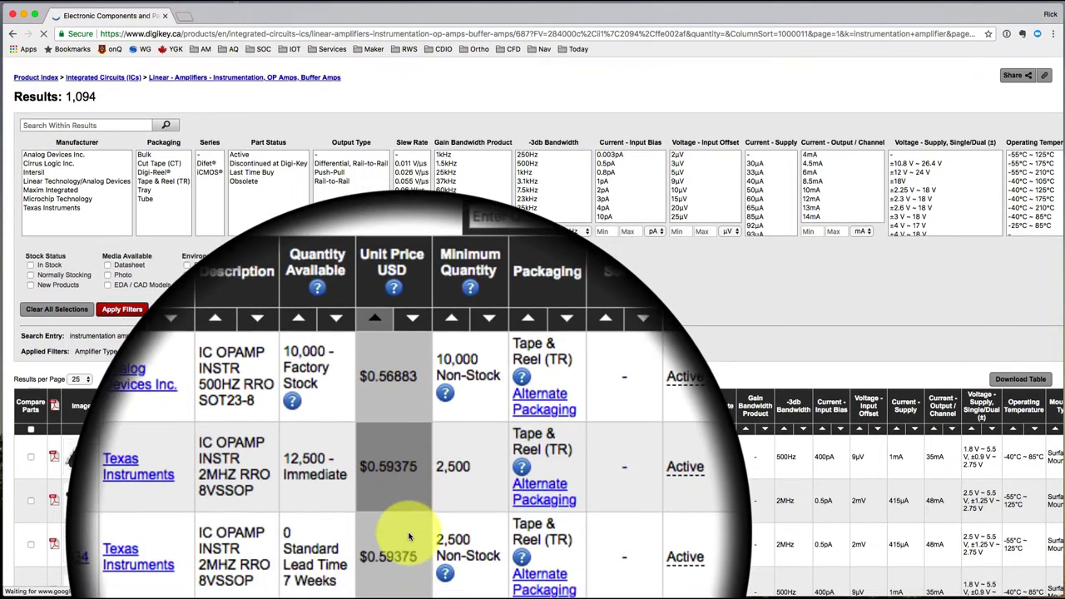
{"action": "scroll", "coordinate": [408, 537], "scroll_direction": "down", "scroll_amount": 1}
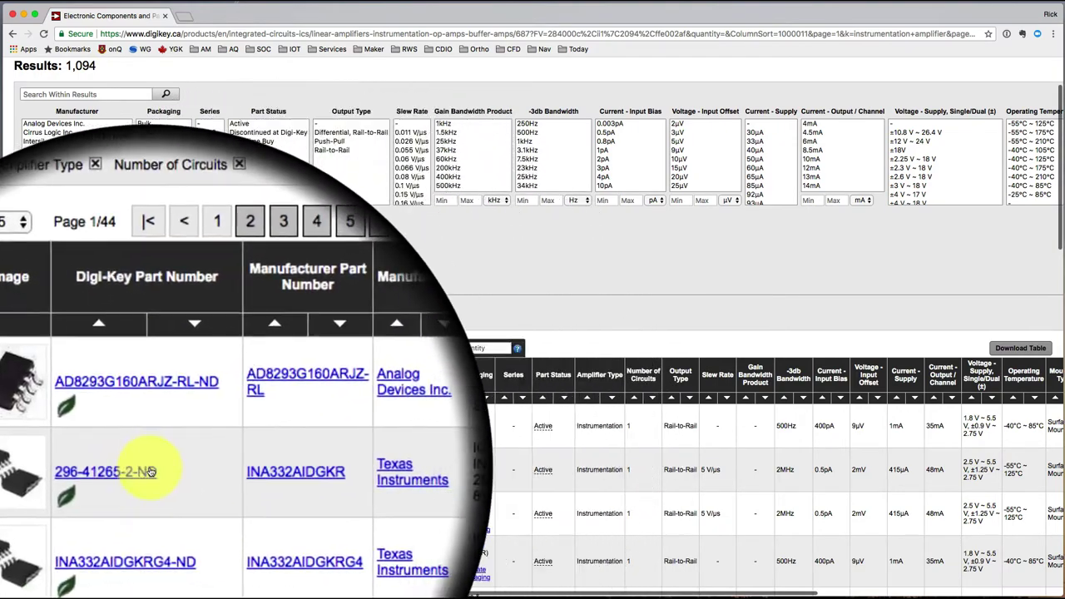
{"action": "scroll", "coordinate": [150, 472], "scroll_direction": "down", "scroll_amount": 2}
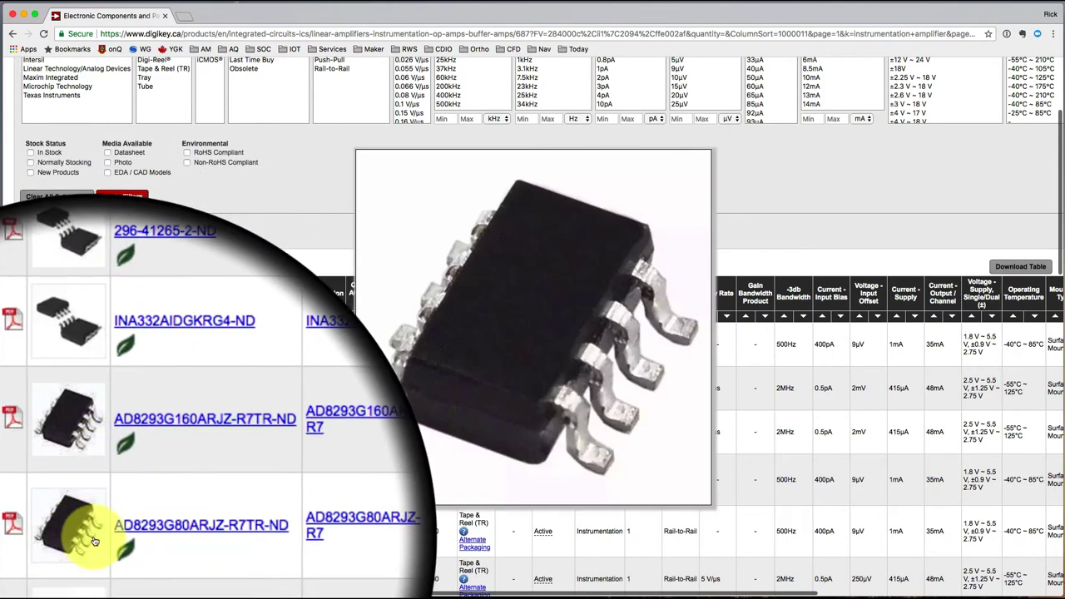
{"action": "mouse_move", "coordinate": [95, 489]}
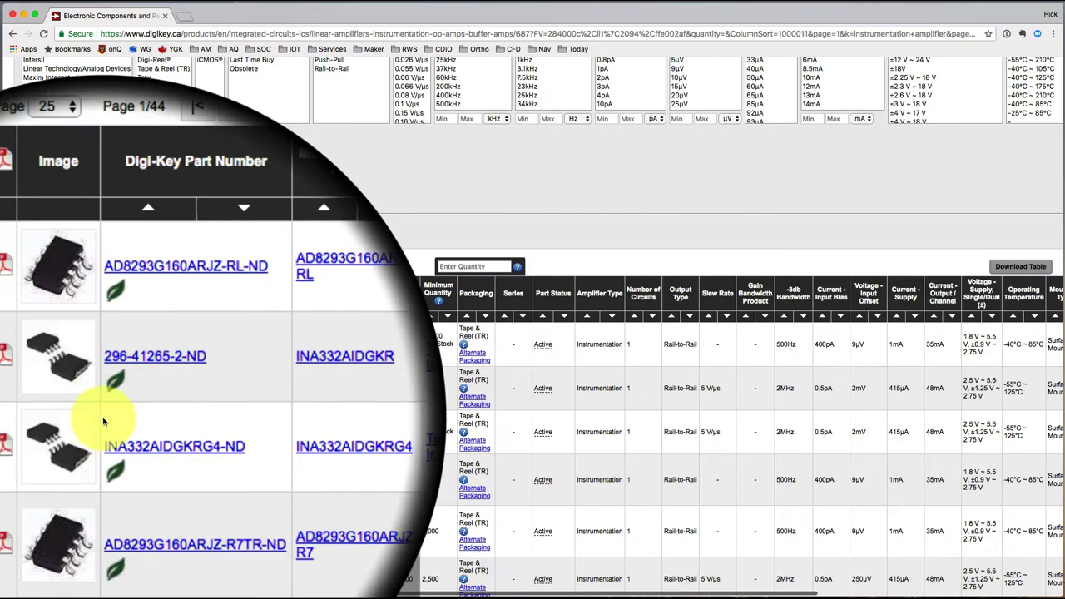
{"action": "mouse_move", "coordinate": [91, 402]}
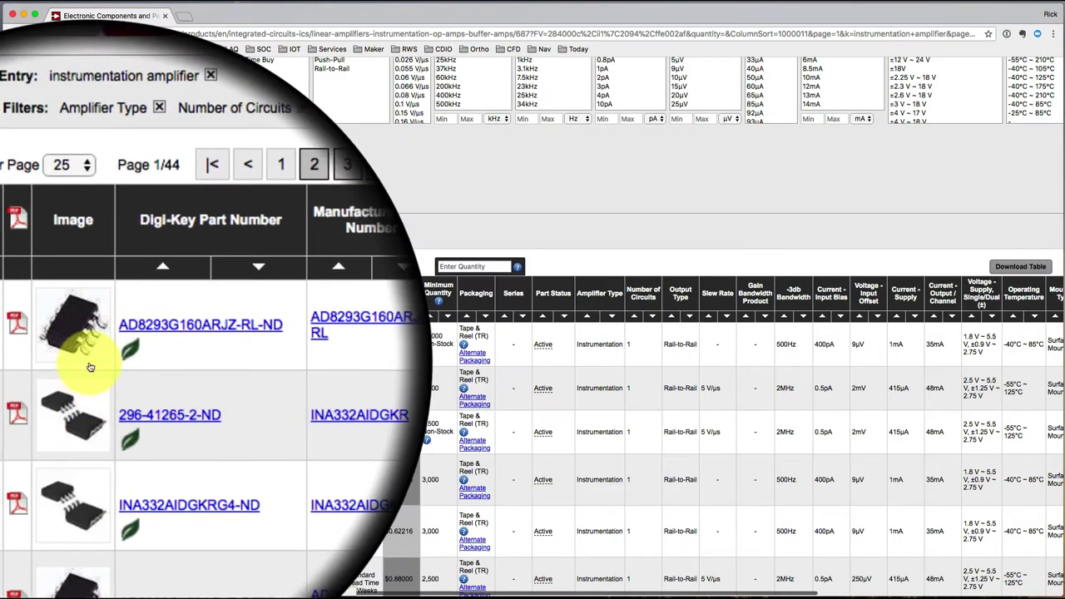
- Apply a Through Hole Mounting Type filter, cutting the list to 152 parts
{"action": "scroll", "coordinate": [275, 150], "scroll_direction": "up", "scroll_amount": 4}
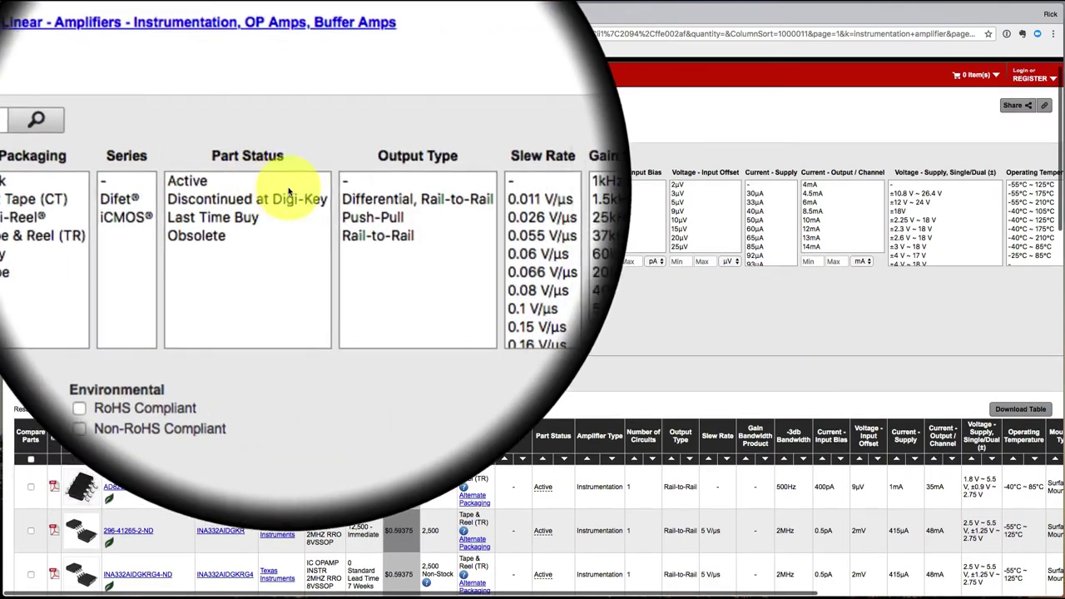
{"action": "scroll", "coordinate": [593, 203], "scroll_direction": "right", "scroll_amount": 5}
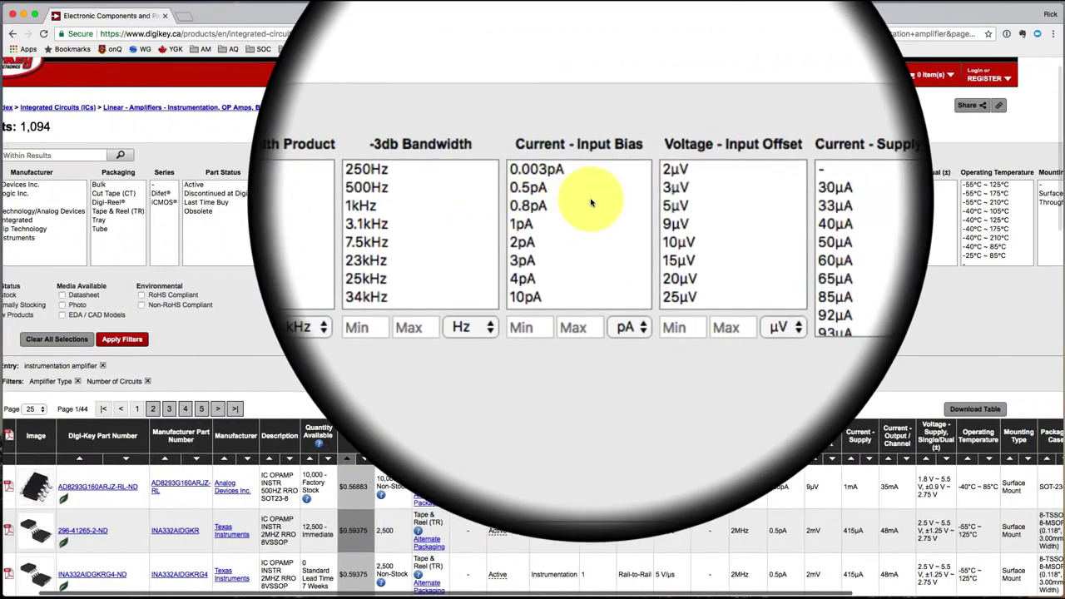
{"action": "scroll", "coordinate": [590, 202], "scroll_direction": "right", "scroll_amount": 3}
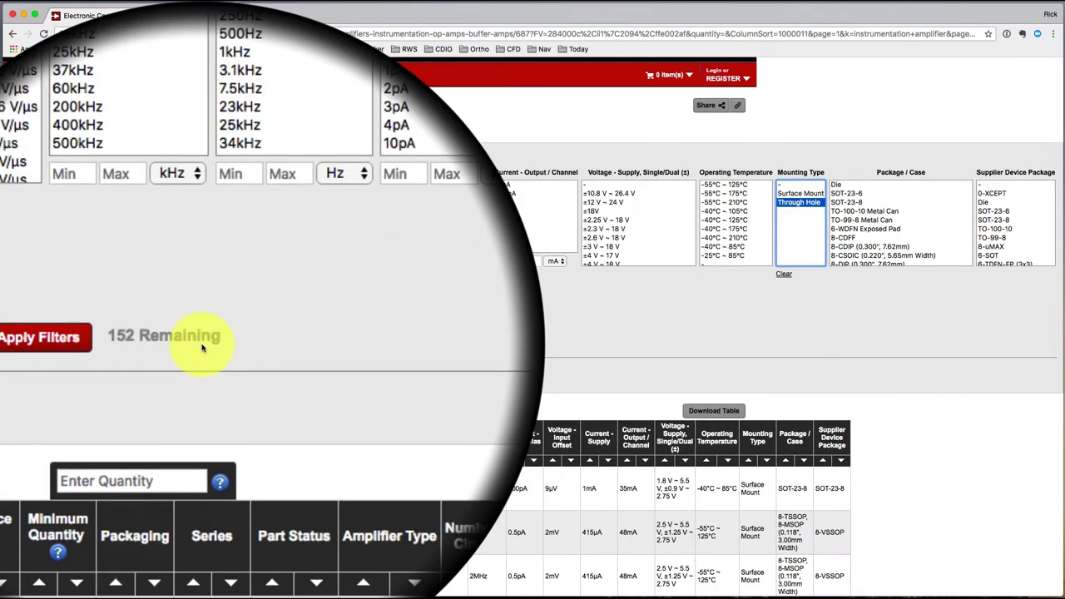
{"action": "left_click", "coordinate": [121, 351]}
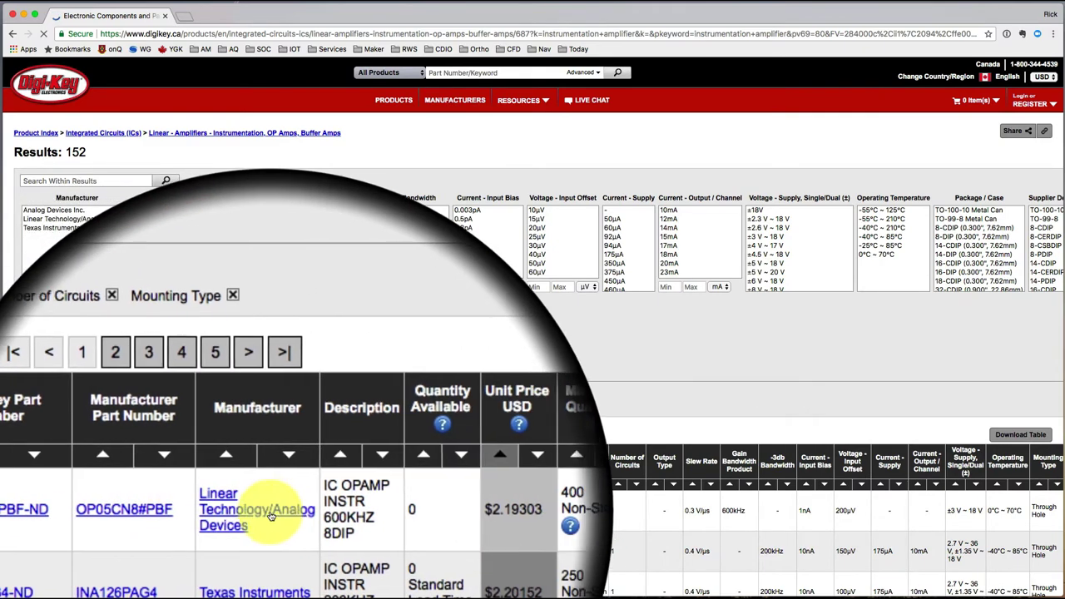
{"action": "scroll", "coordinate": [312, 512], "scroll_direction": "down", "scroll_amount": 1}
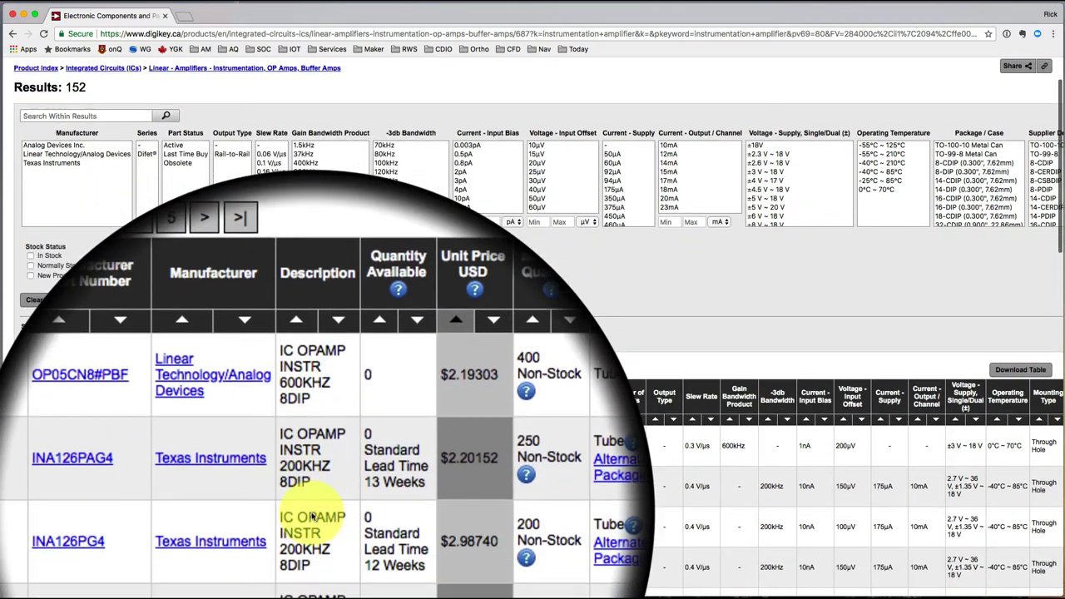
{"action": "scroll", "coordinate": [316, 449], "scroll_direction": "down", "scroll_amount": 1}
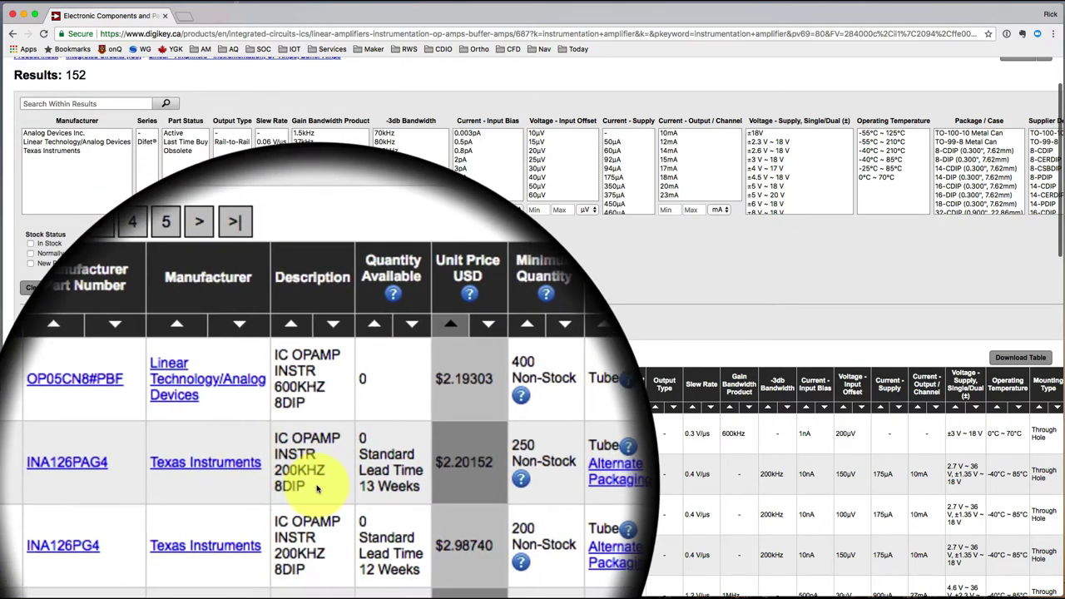
{"action": "scroll", "coordinate": [310, 457], "scroll_direction": "down", "scroll_amount": 2}
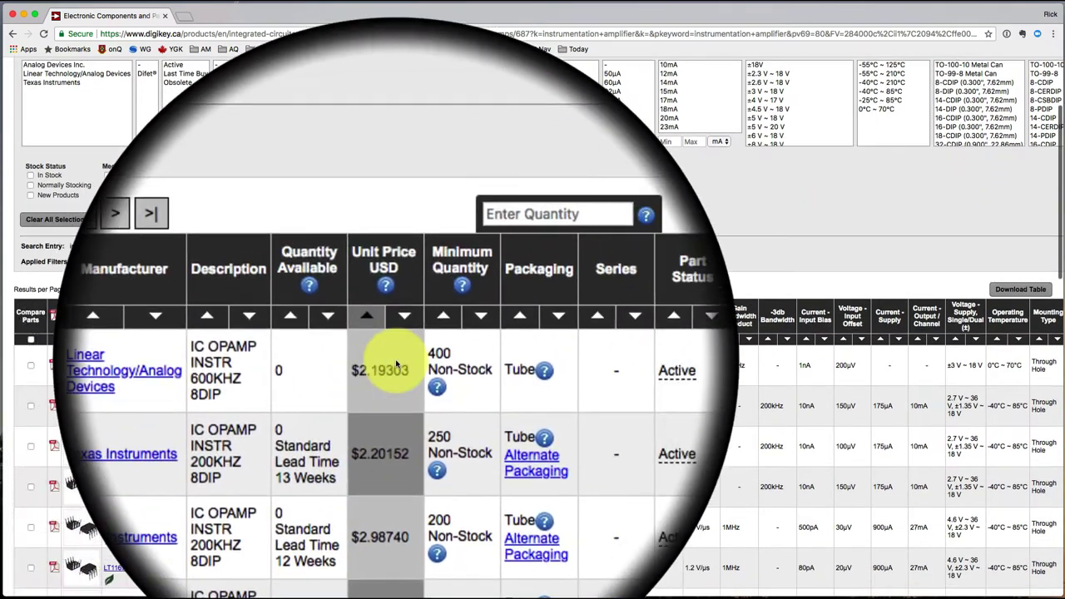
{"action": "scroll", "coordinate": [397, 471], "scroll_direction": "down", "scroll_amount": 1}
{"action": "scroll", "coordinate": [397, 475], "scroll_direction": "down", "scroll_amount": 2}
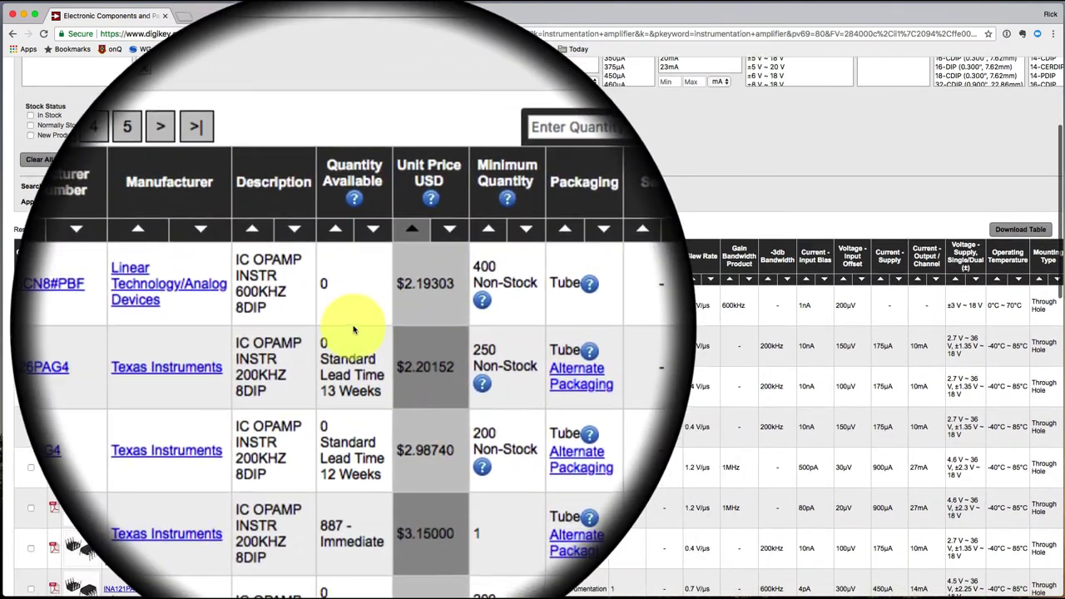
{"action": "scroll", "coordinate": [355, 416], "scroll_direction": "down", "scroll_amount": 3}
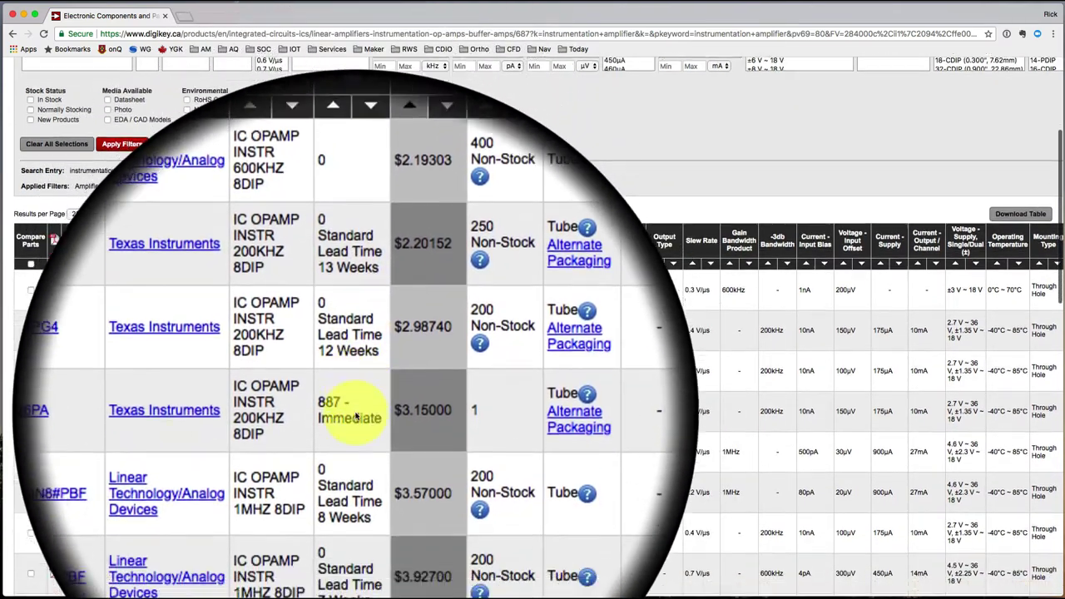
{"action": "scroll", "coordinate": [355, 413], "scroll_direction": "down", "scroll_amount": 2}
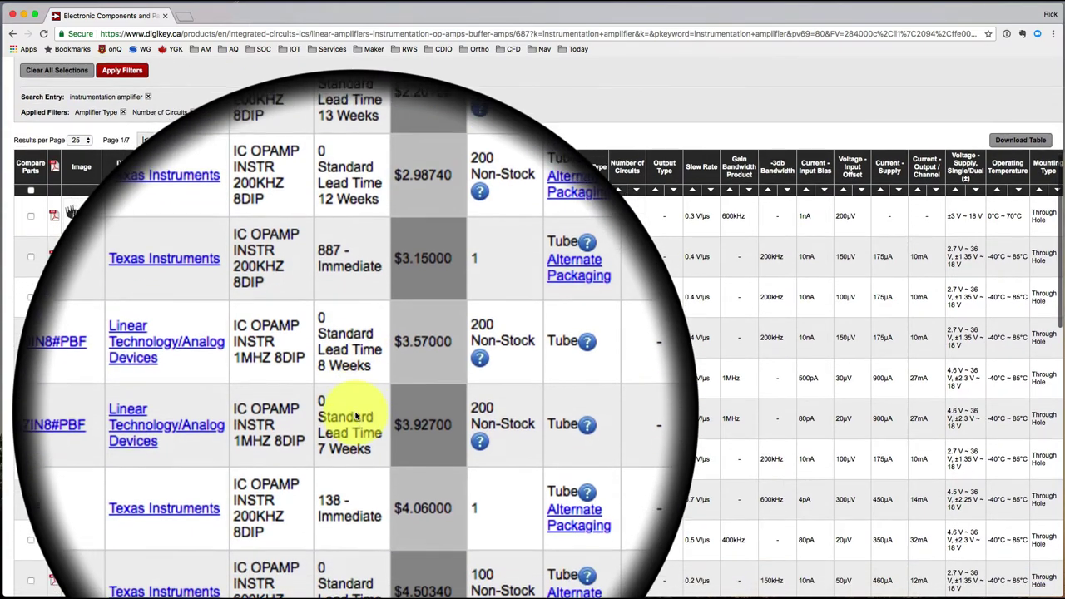
{"action": "scroll", "coordinate": [356, 416], "scroll_direction": "down", "scroll_amount": 3}
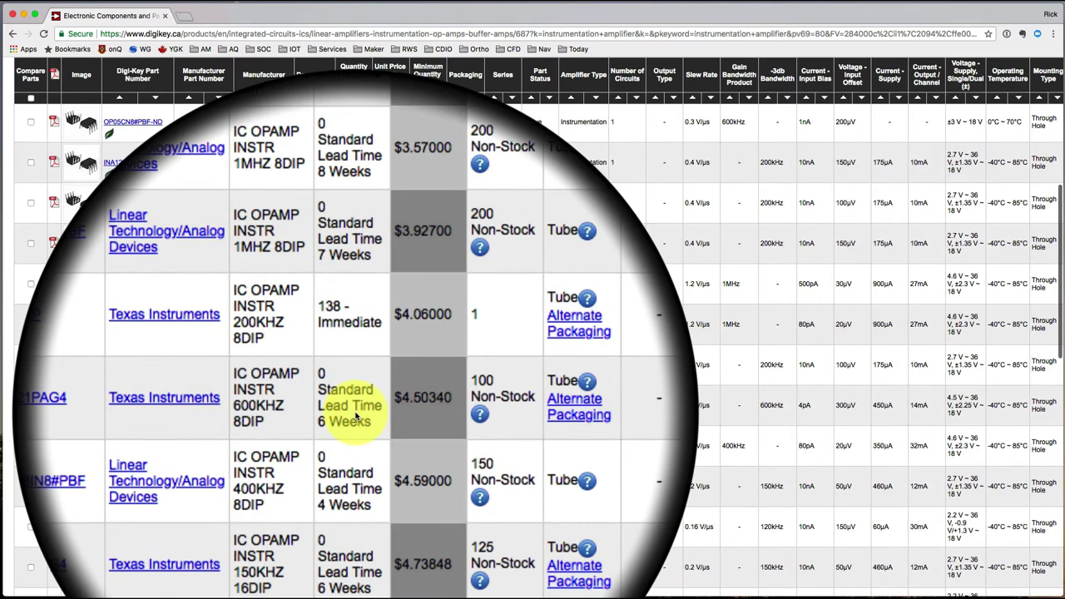
{"action": "scroll", "coordinate": [366, 433], "scroll_direction": "down", "scroll_amount": 1}
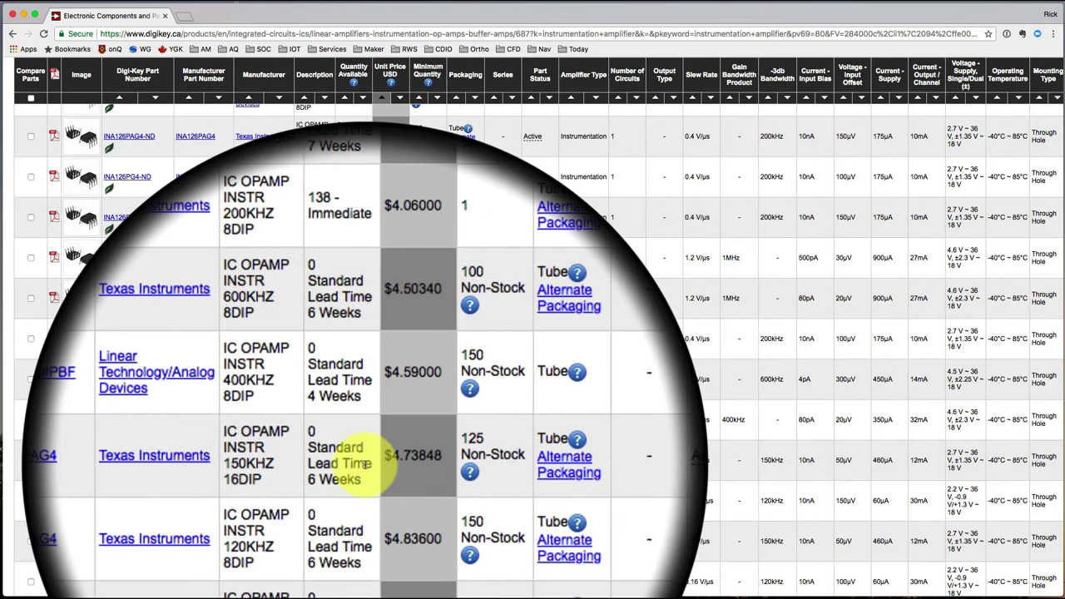
{"action": "scroll", "coordinate": [366, 465], "scroll_direction": "down", "scroll_amount": 2}
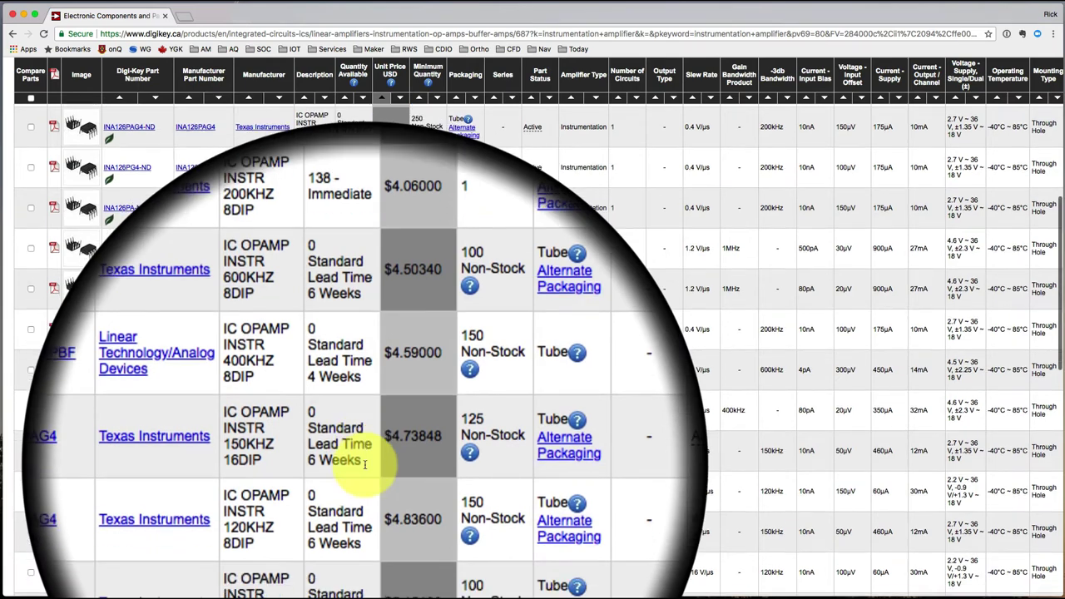
{"action": "scroll", "coordinate": [364, 464], "scroll_direction": "down", "scroll_amount": 3}
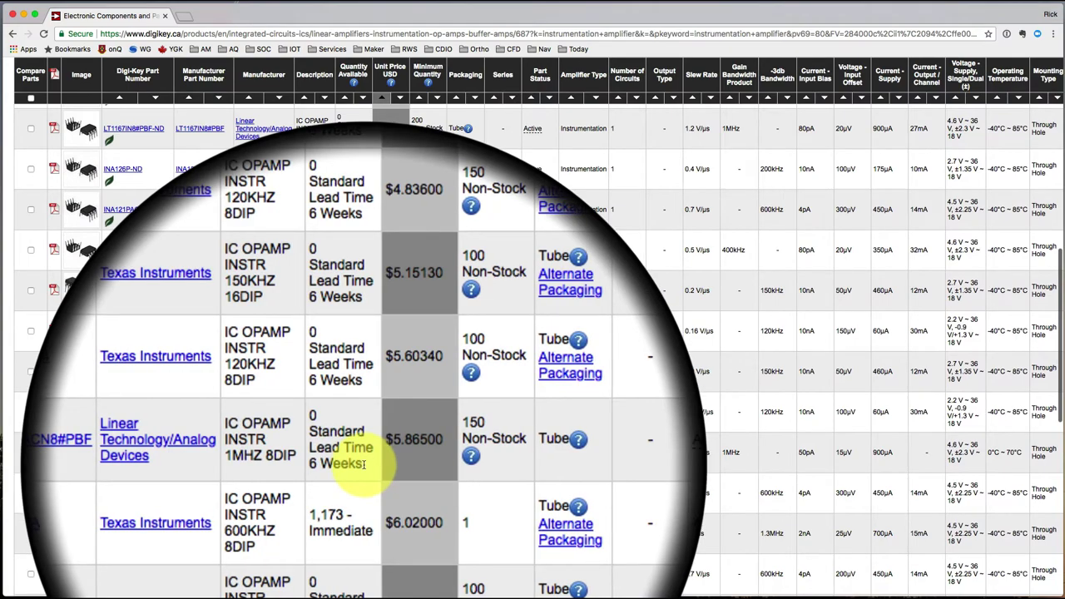
{"action": "scroll", "coordinate": [363, 466], "scroll_direction": "down", "scroll_amount": 2}
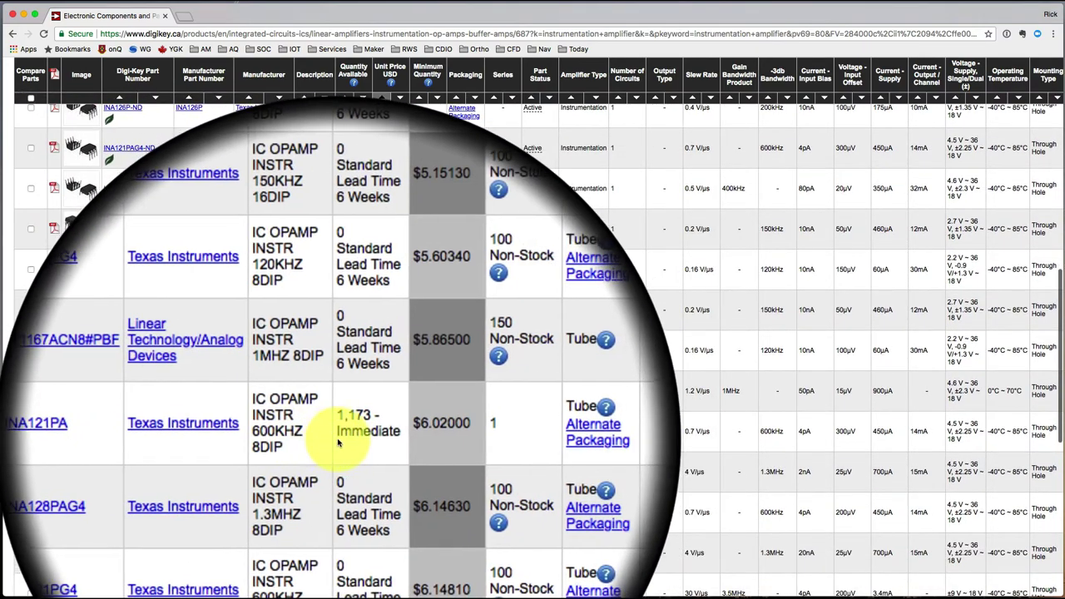
{"action": "scroll", "coordinate": [321, 440], "scroll_direction": "down", "scroll_amount": 2}
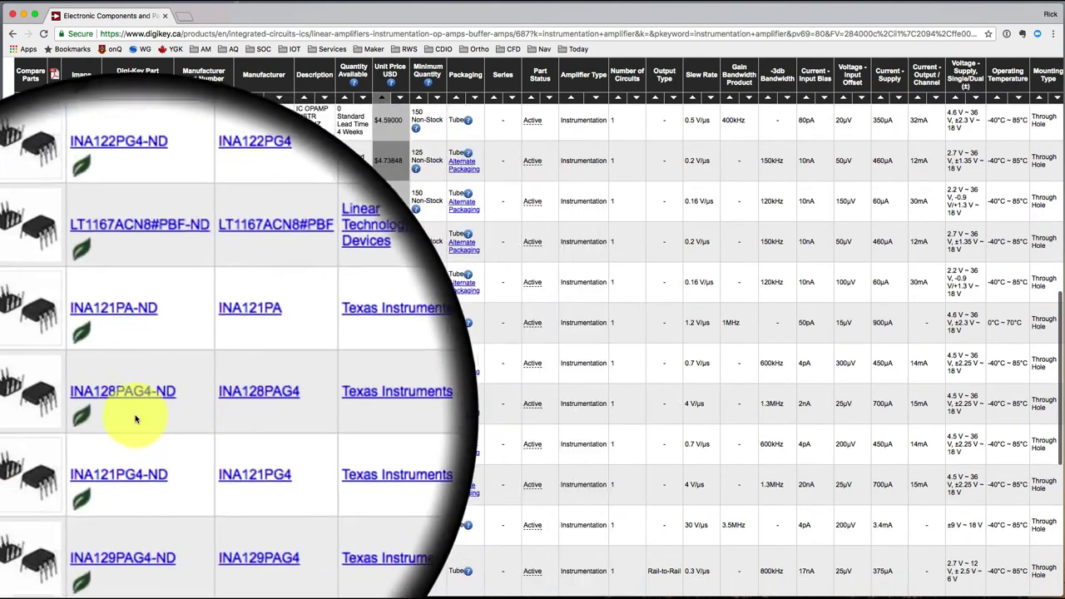
{"action": "scroll", "coordinate": [125, 428], "scroll_direction": "down", "scroll_amount": 2}
{"action": "scroll", "coordinate": [129, 436], "scroll_direction": "down", "scroll_amount": 4}
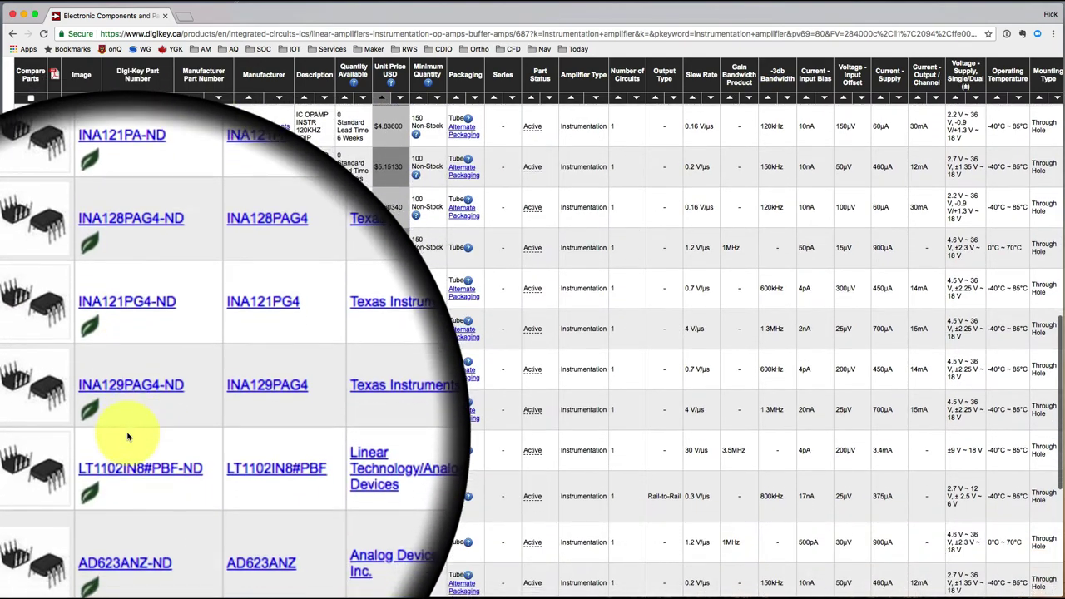